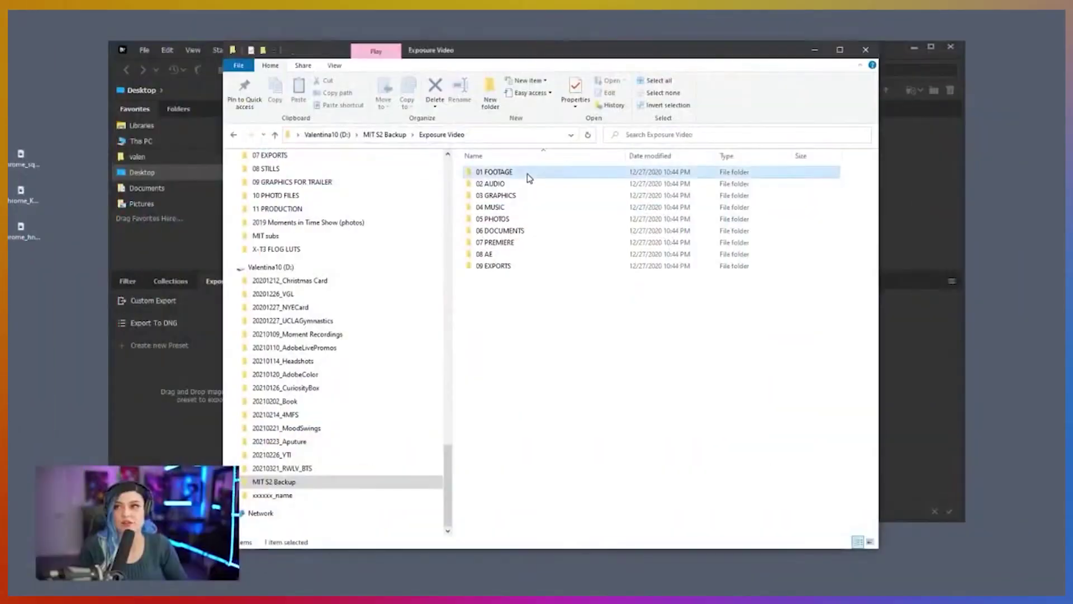
Step: Open 01 FOOTAGE under Exposure Video and look over the listed clips' durations and sizes
double_click(528, 174)
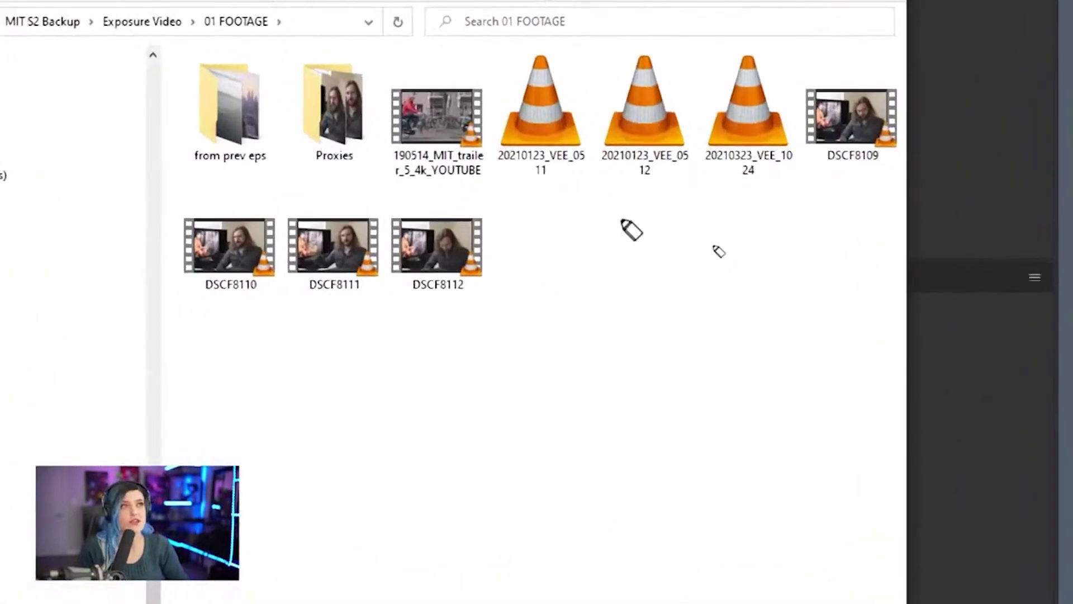
mouse_move(487, 71)
left_mouse_down()
mouse_move(824, 249)
mouse_move(561, 100)
left_mouse_up()
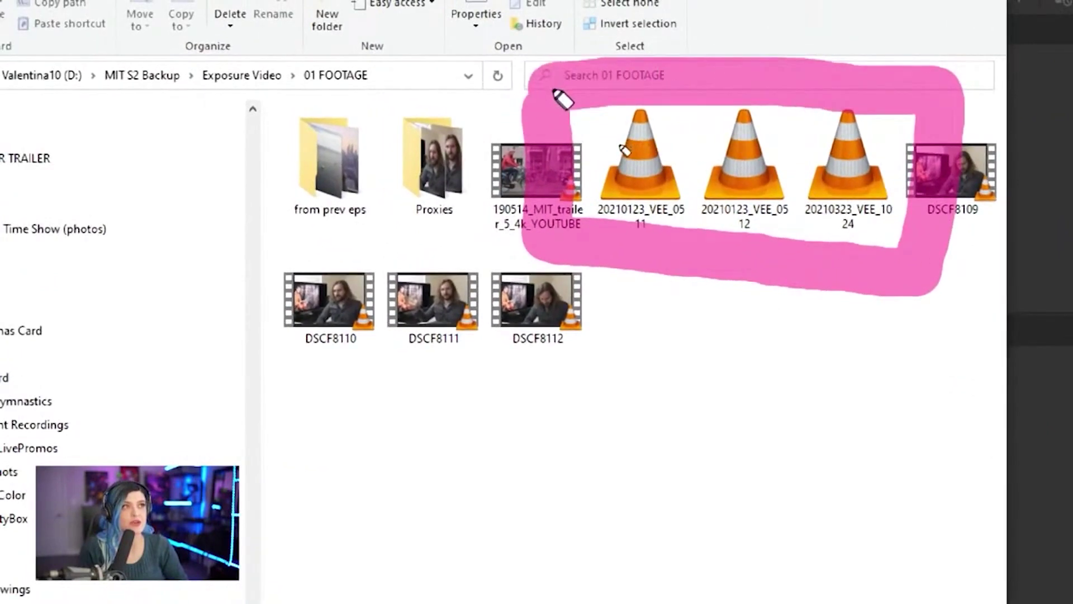
key("e")
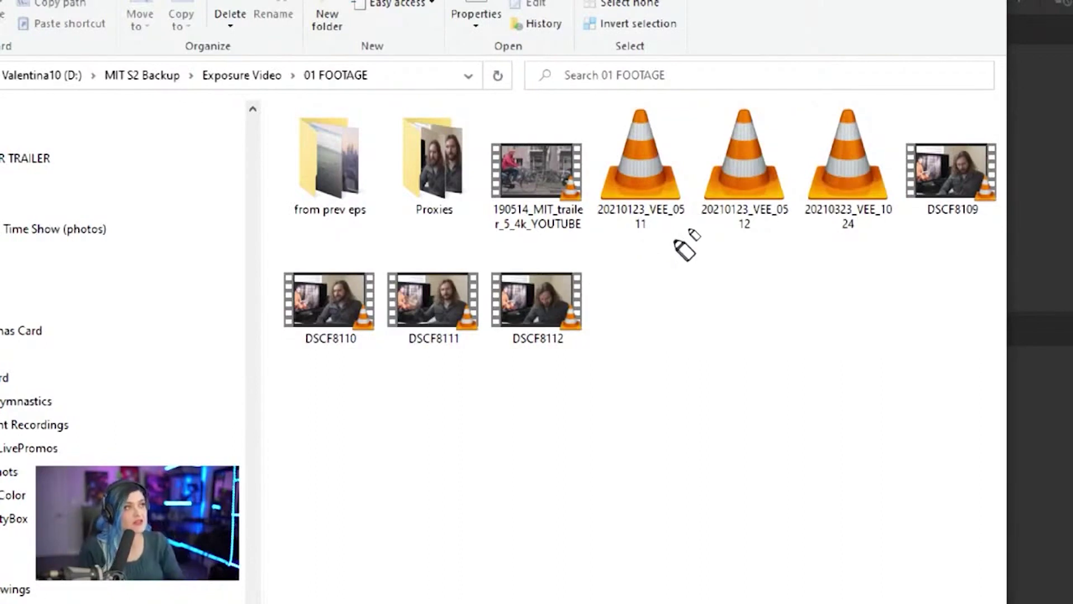
mouse_move(867, 193)
left_mouse_down()
mouse_move(641, 323)
mouse_move(187, 364)
mouse_move(438, 244)
mouse_move(780, 247)
mouse_move(891, 212)
left_mouse_up()
left_click_drag(947, 168, 973, 189)
left_click_drag(277, 290, 294, 302)
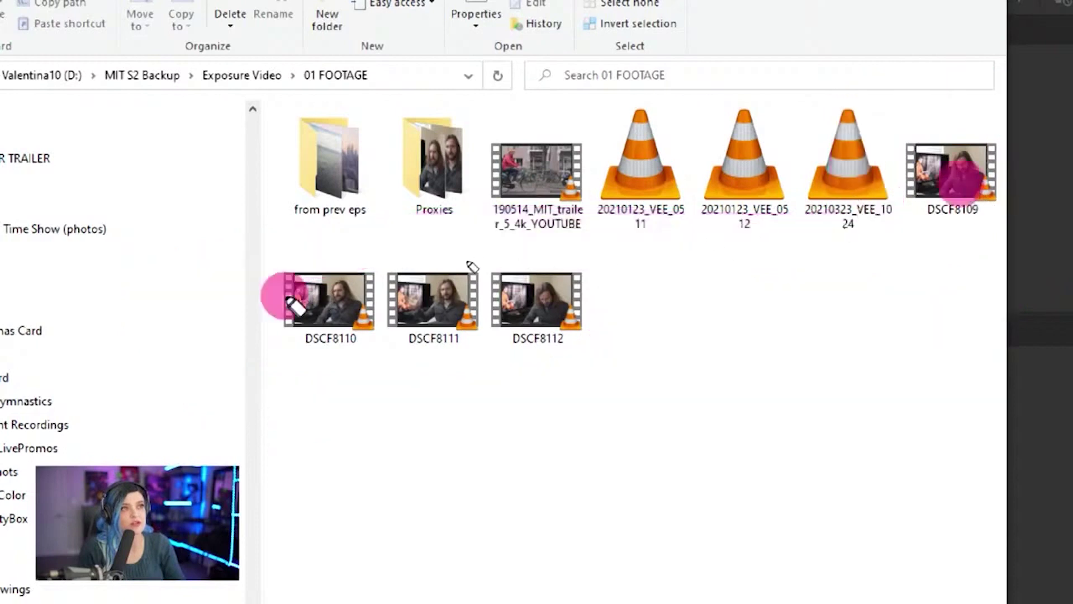
left_click_drag(407, 289, 431, 309)
left_click_drag(516, 289, 541, 304)
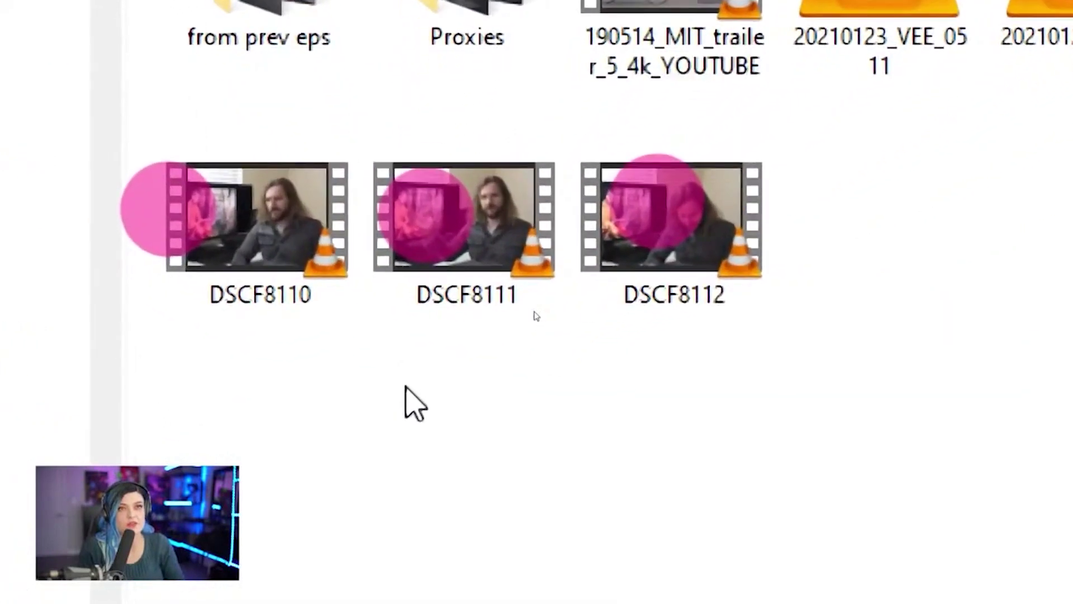
mouse_move(375, 317)
left_mouse_down()
mouse_move(434, 377)
mouse_move(565, 392)
left_mouse_up()
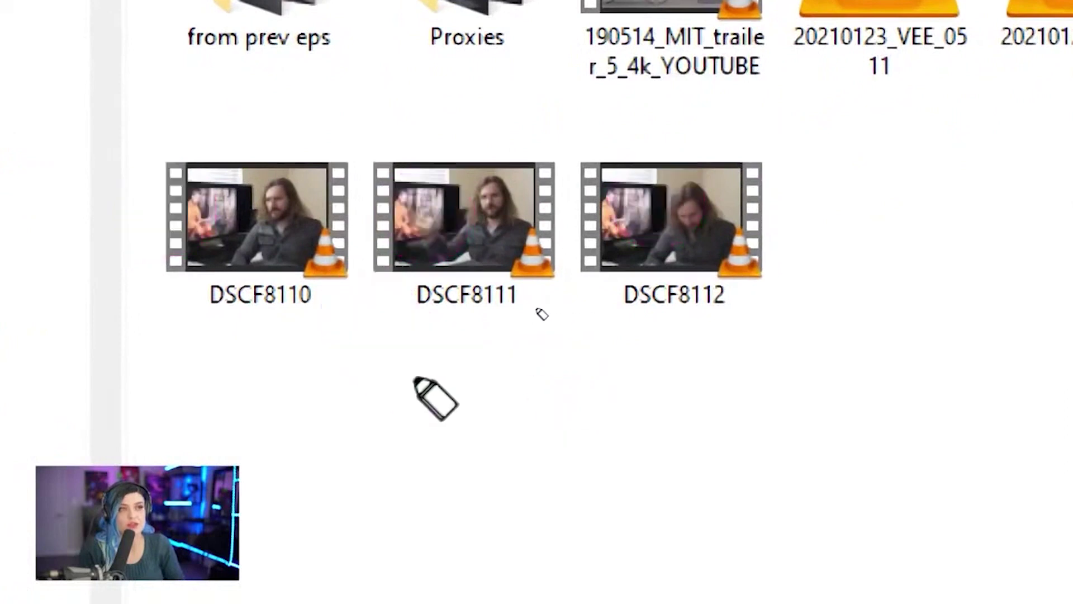
mouse_move(422, 383)
left_mouse_down()
mouse_move(410, 361)
mouse_move(524, 353)
left_mouse_up()
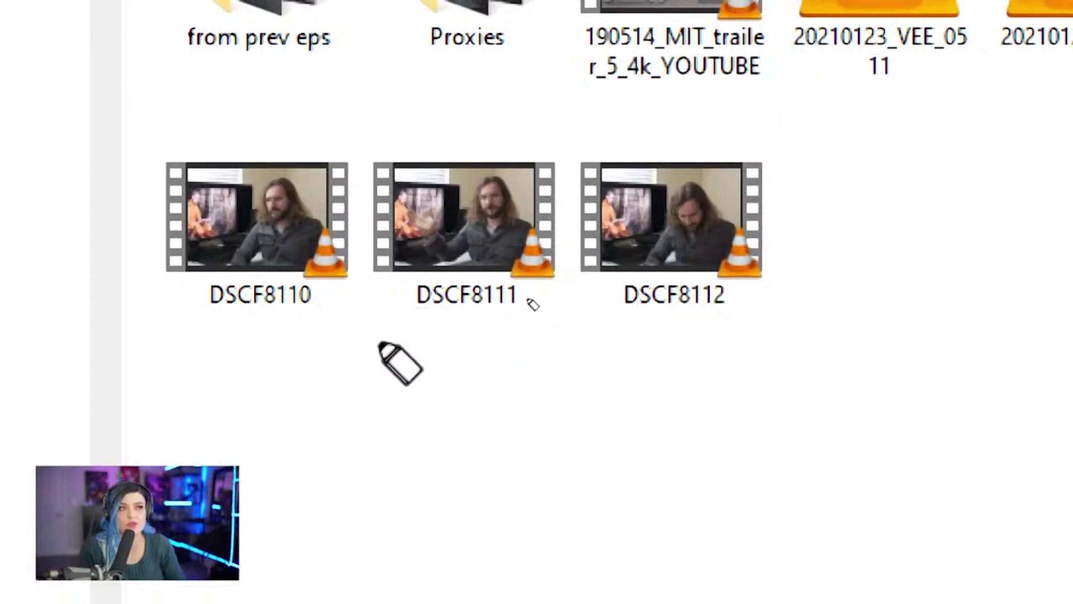
mouse_move(386, 357)
left_mouse_down()
mouse_move(410, 369)
mouse_move(891, 396)
mouse_move(4, 353)
left_mouse_up()
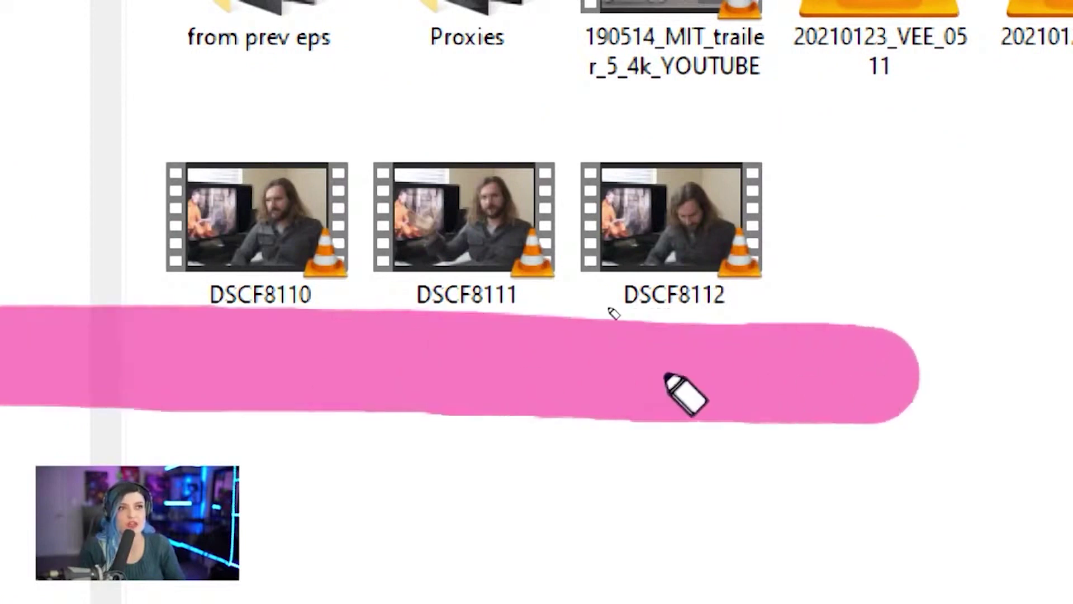
scroll(491, 408, "down", 1, "ctrl")
scroll(486, 394, "down", 3, "ctrl")
scroll(490, 403, "down", 1, "ctrl")
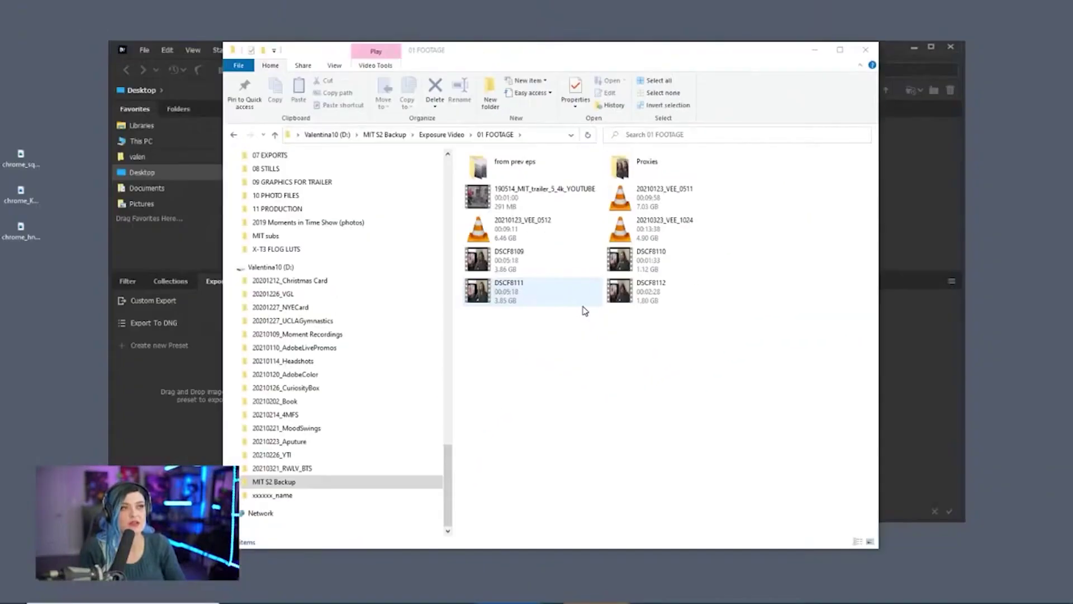
Step: Show 01 FOOTAGE in Details view with a wider Name column, then switch to Bridge
left_click(857, 542)
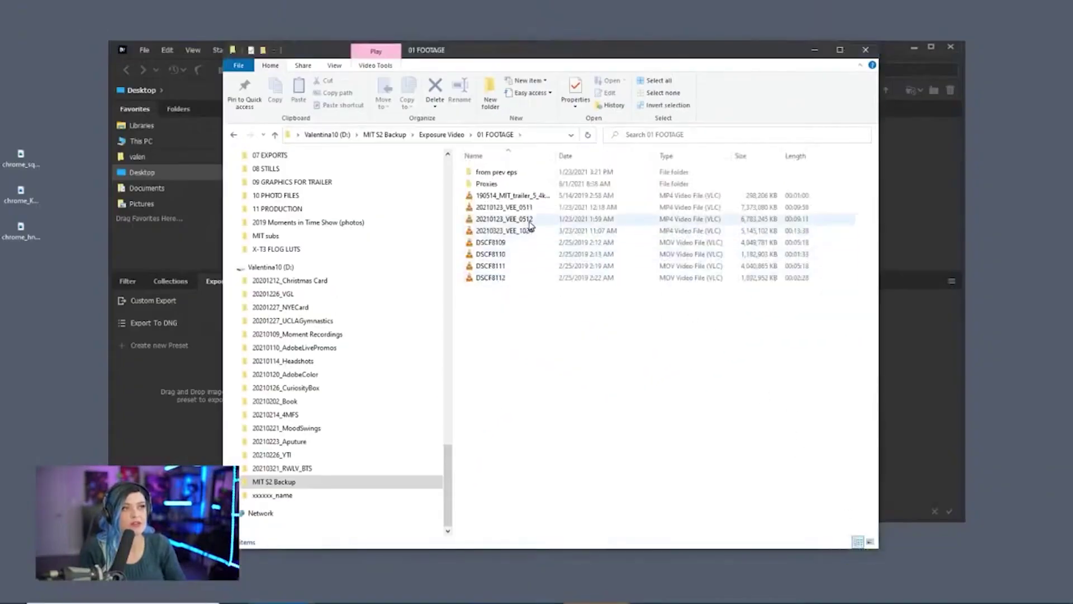
left_click_drag(555, 154, 567, 155)
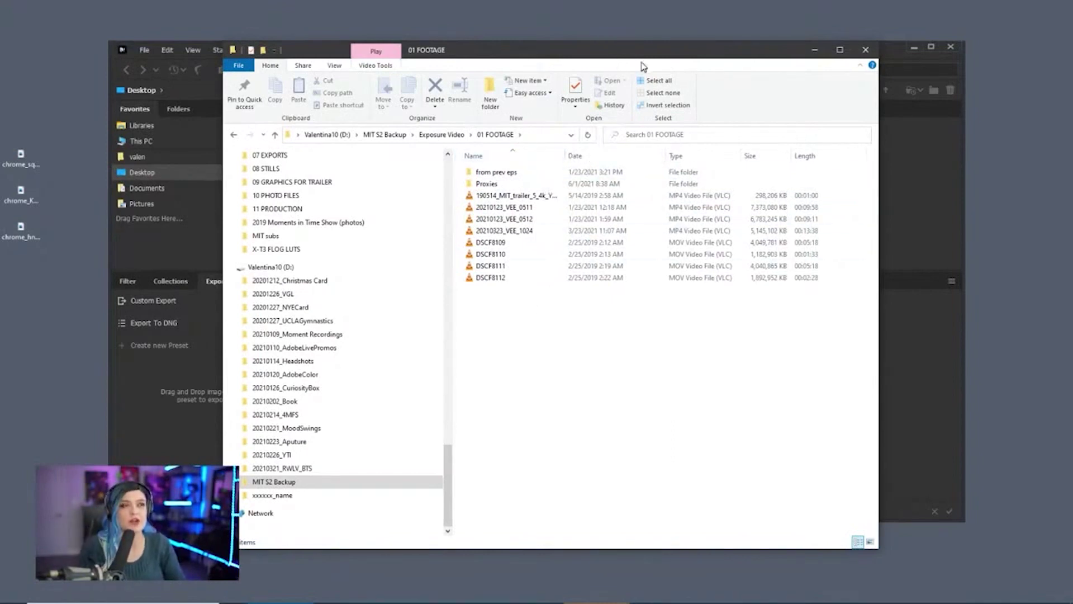
left_click_drag(643, 65, 629, 187)
left_click(648, 180)
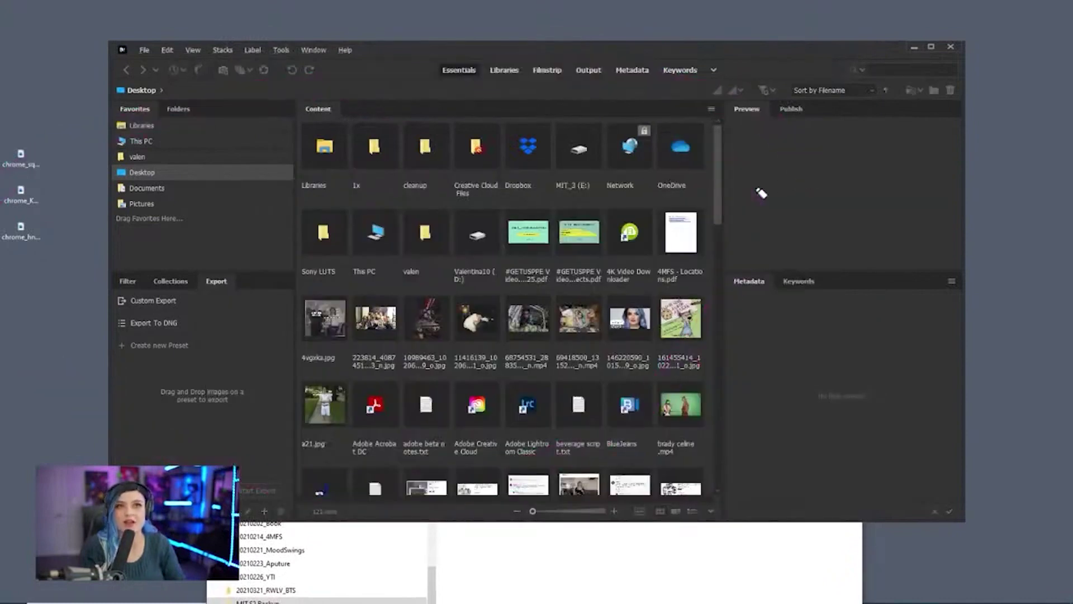
Step: Browse to This PC > Valentina10 (D:) > MIT S2 Backup > Exposure Video > 01 FOOTAGE
left_click_drag(723, 221, 289, 147)
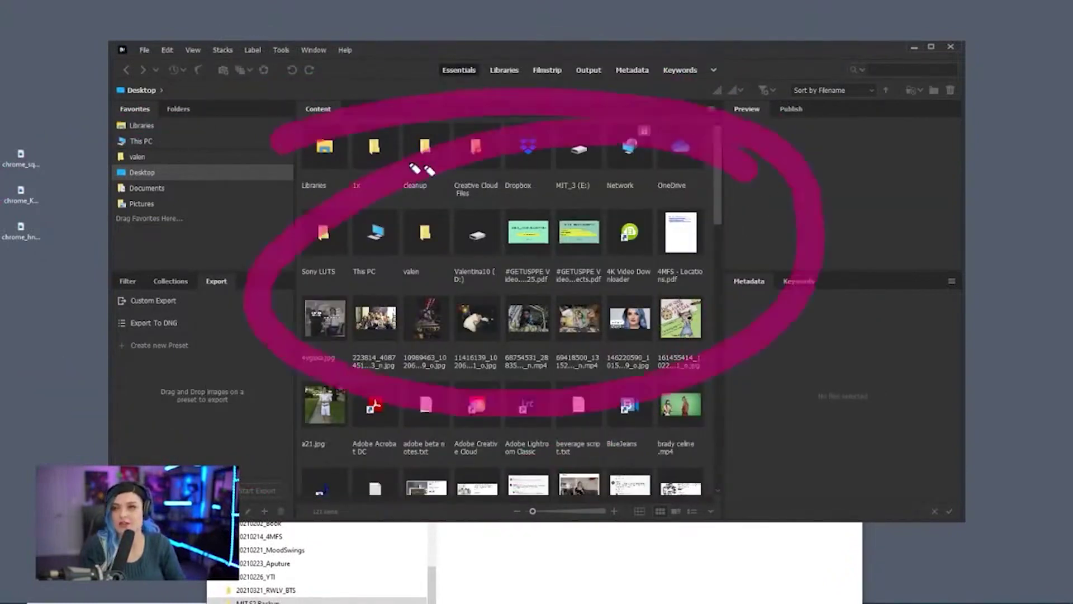
left_click(150, 143)
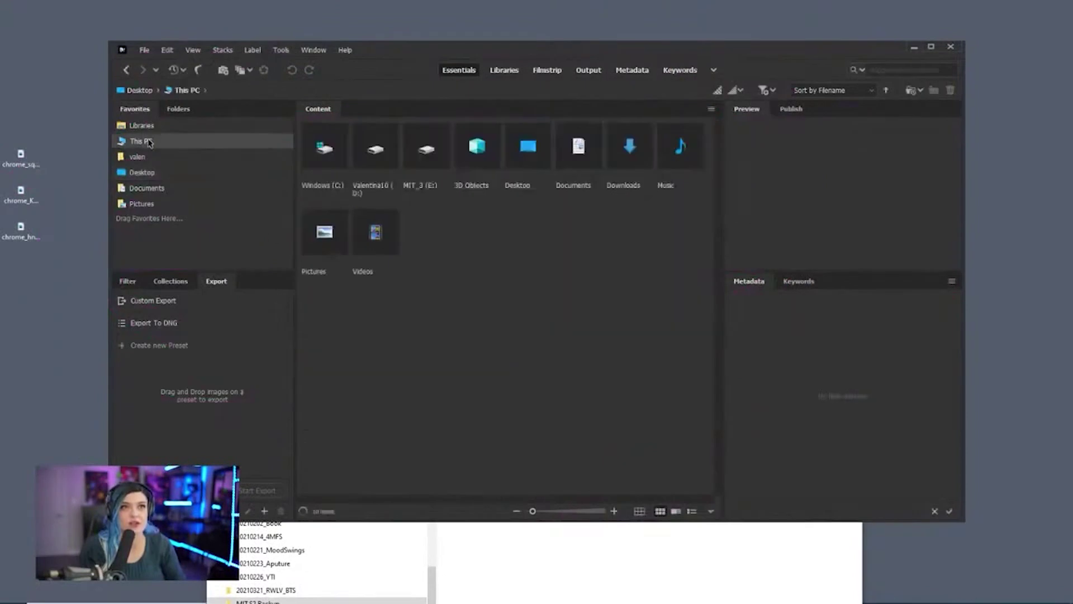
double_click(376, 149)
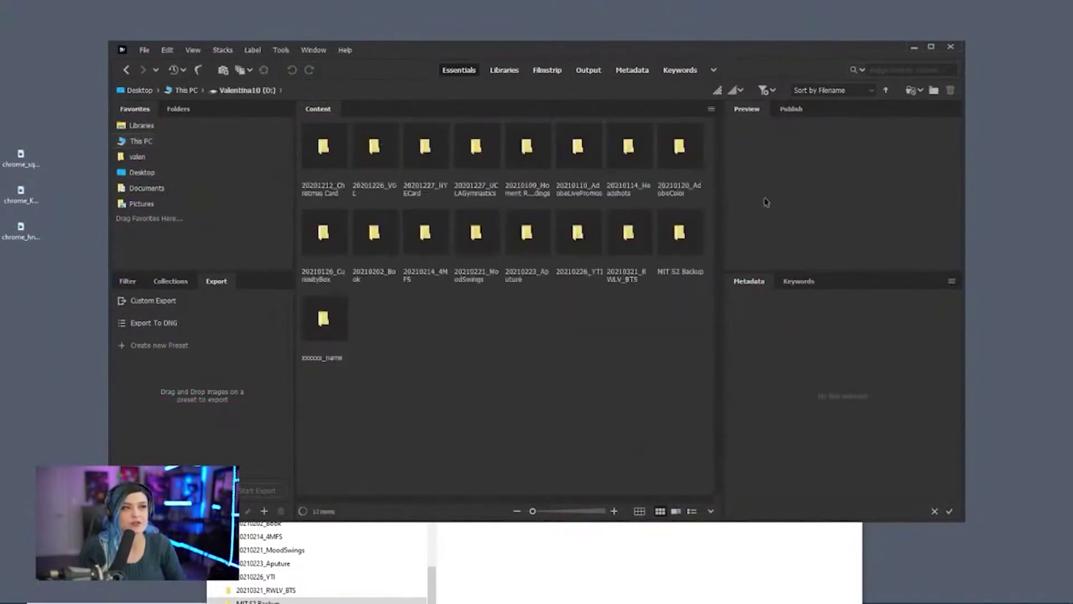
double_click(680, 239)
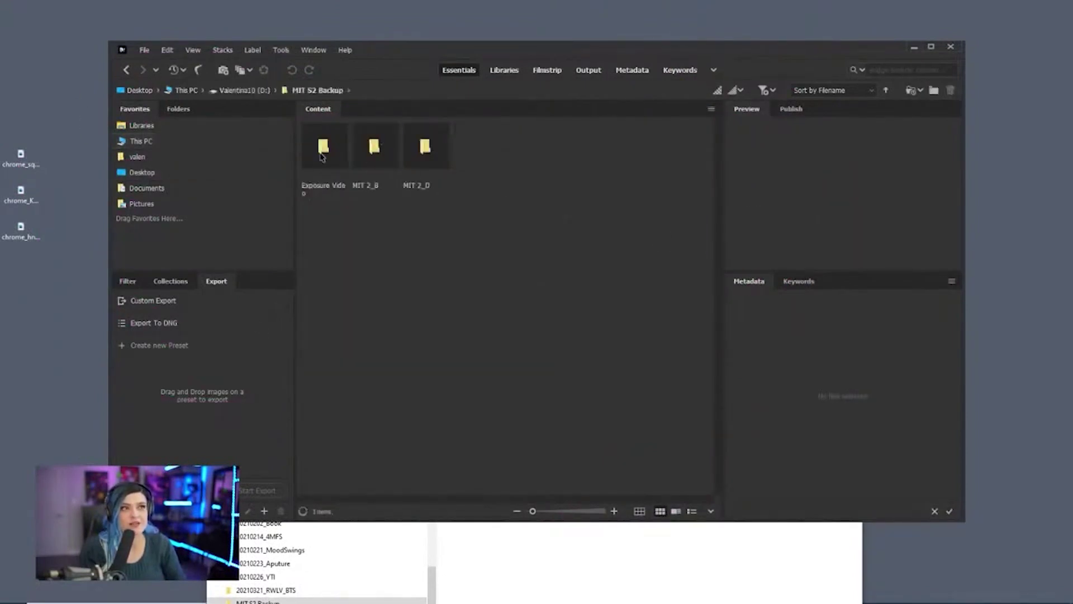
double_click(321, 156)
double_click(333, 153)
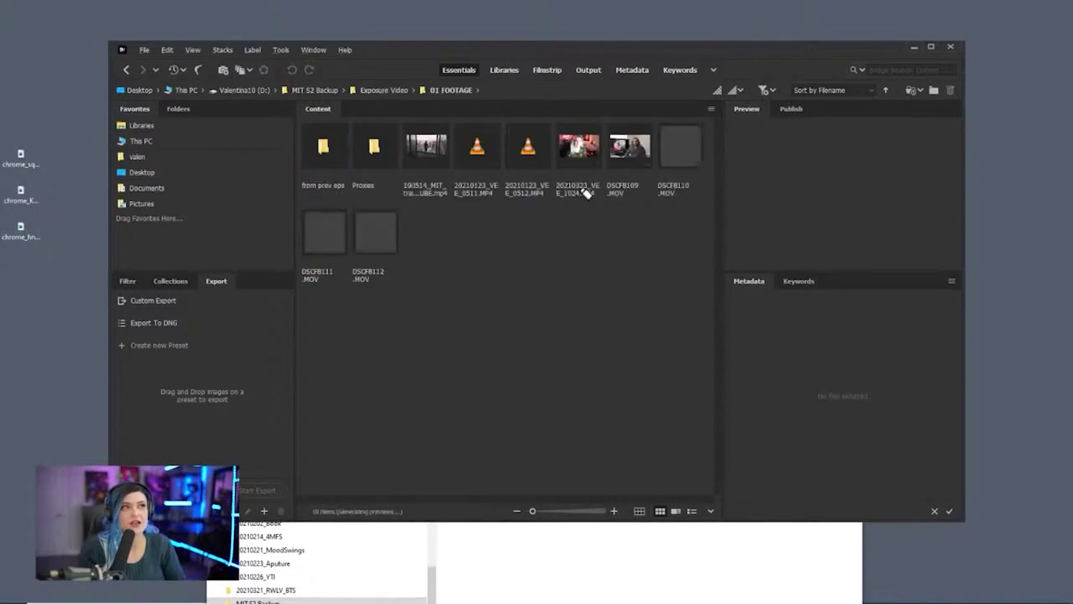
Step: Select the four clips DSCF8109 through DSCF8112
mouse_move(590, 196)
left_mouse_down()
mouse_move(592, 108)
mouse_move(747, 199)
mouse_move(570, 214)
left_mouse_up()
mouse_move(436, 220)
left_mouse_down()
mouse_move(380, 171)
mouse_move(336, 292)
mouse_move(435, 209)
left_mouse_up()
left_click(630, 150)
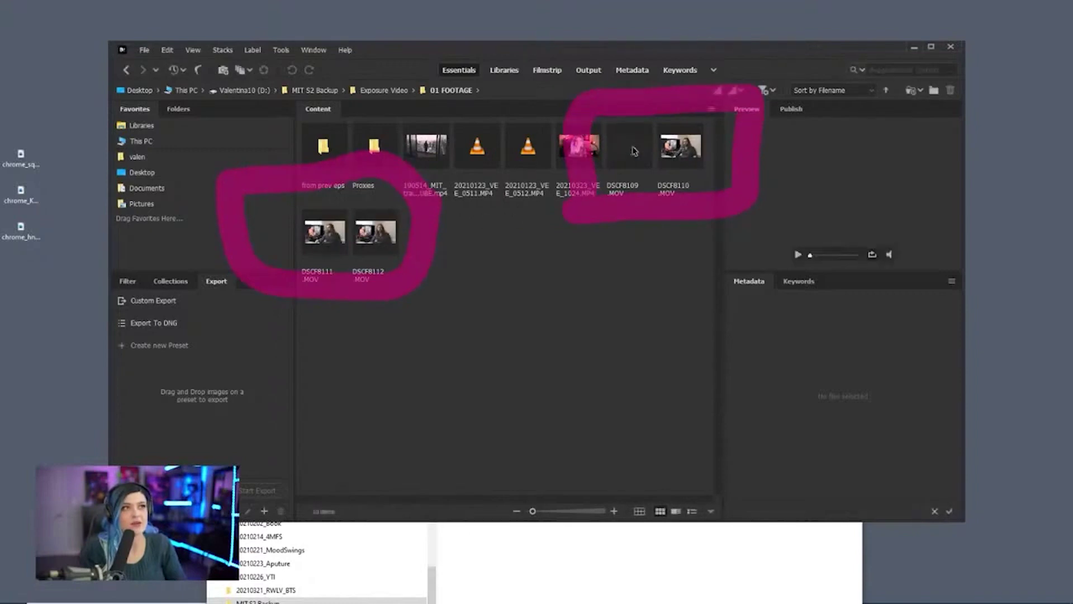
left_click(375, 241, "shift")
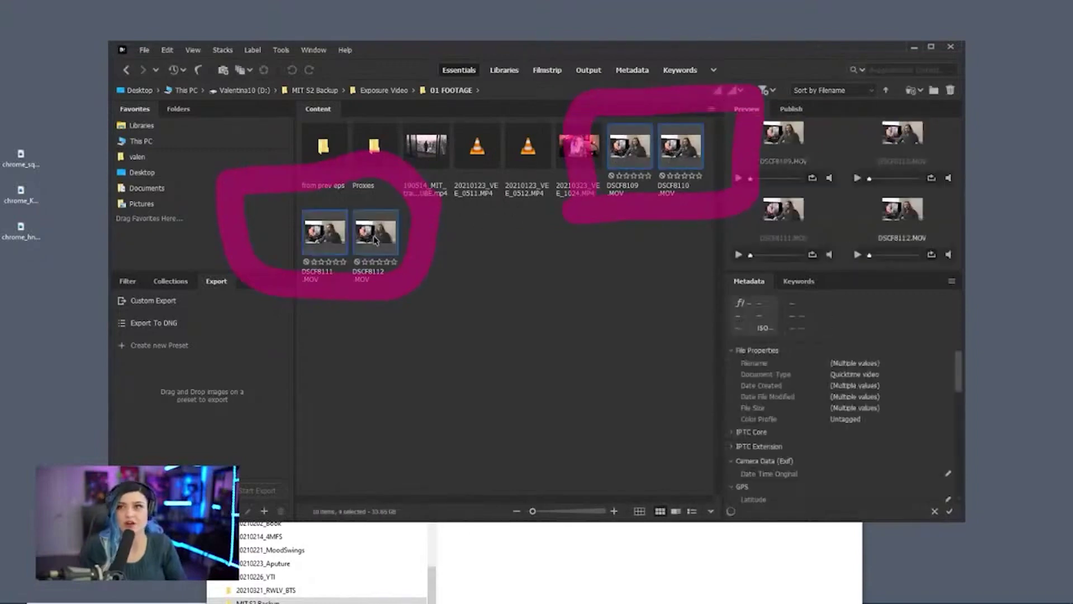
Step: Open Batch Rename from the selected clips' context menu and move the dialog left
right_click(378, 235)
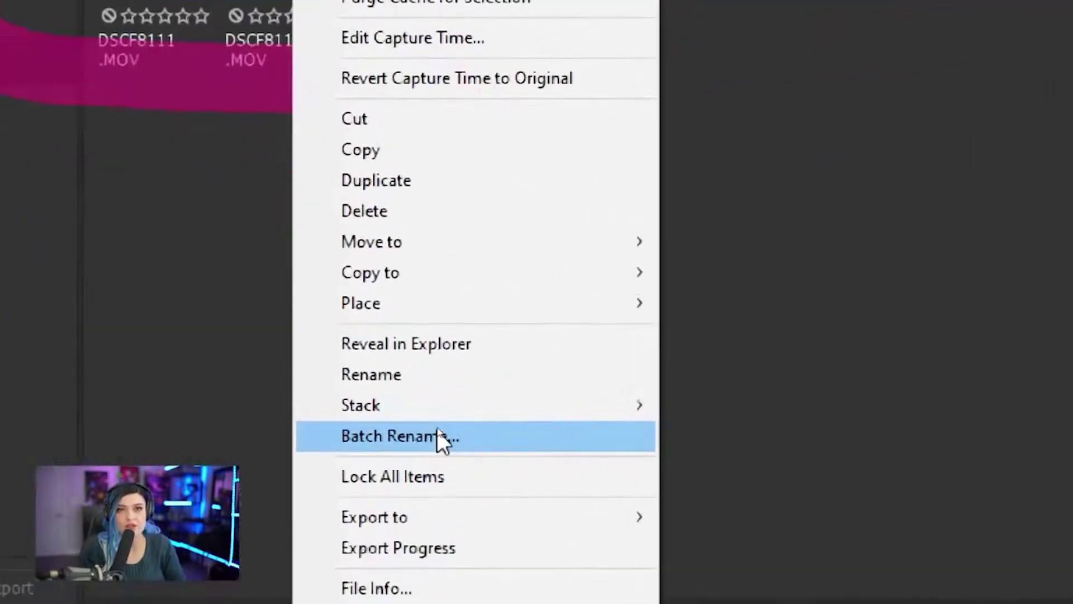
left_click(515, 433)
left_click_drag(806, 167, 440, 231)
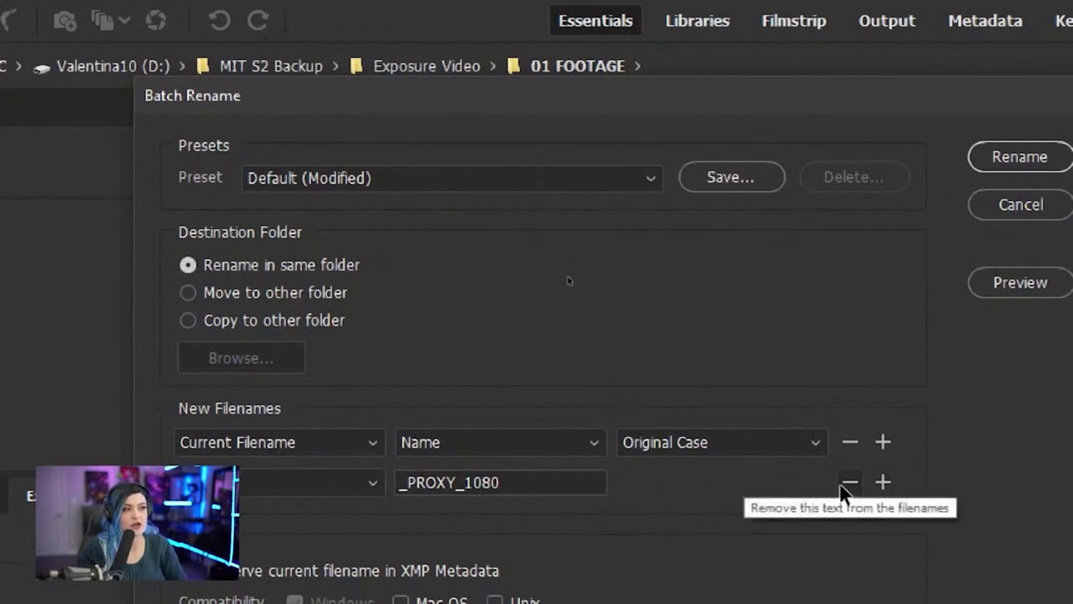
Step: Put the Text part before Current Filename with text 20210123_ELIA_, then apply
left_click_drag(710, 482, 712, 436)
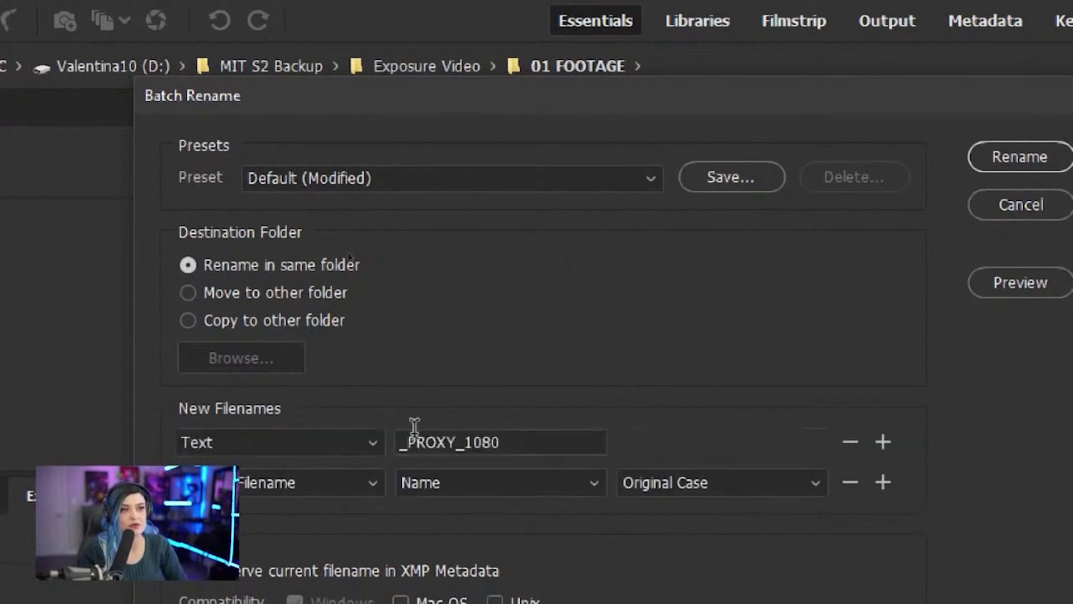
left_click(464, 442)
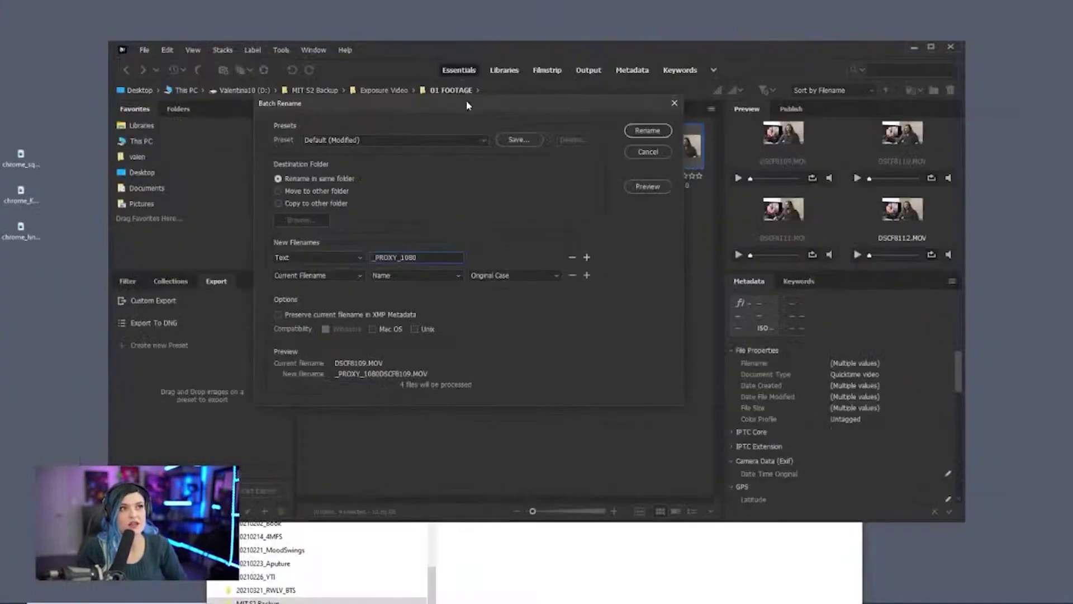
left_click_drag(466, 100, 641, 211)
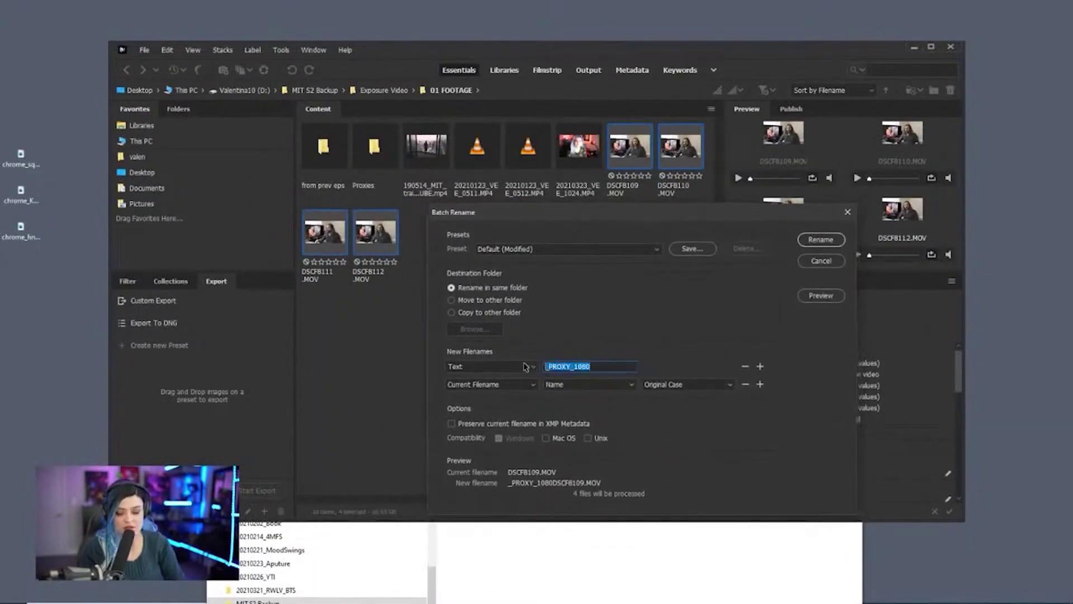
type("20210123_ELIA_")
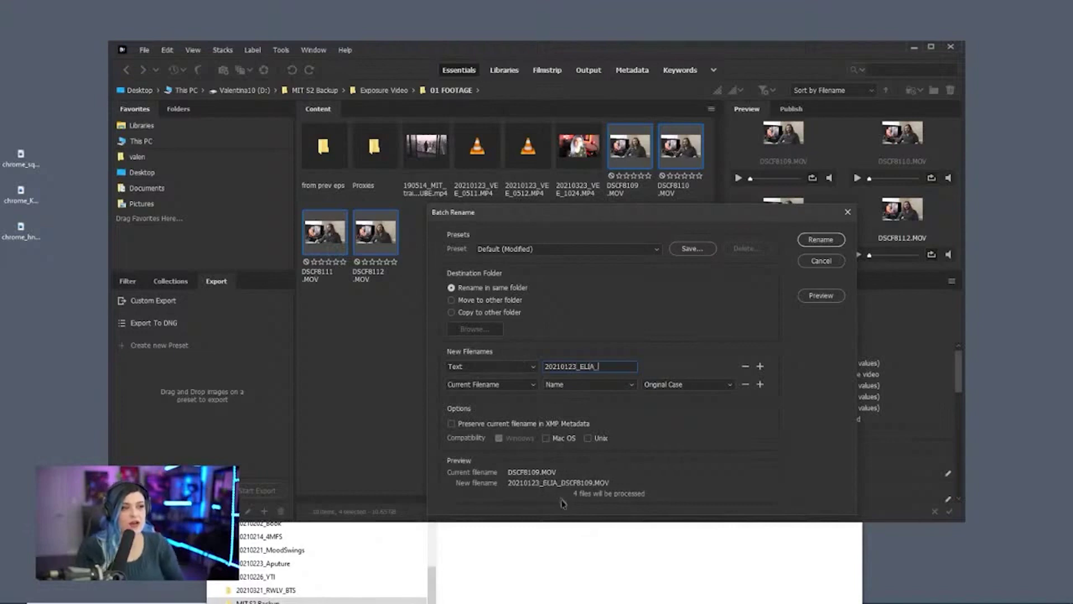
left_click_drag(679, 209, 537, 139)
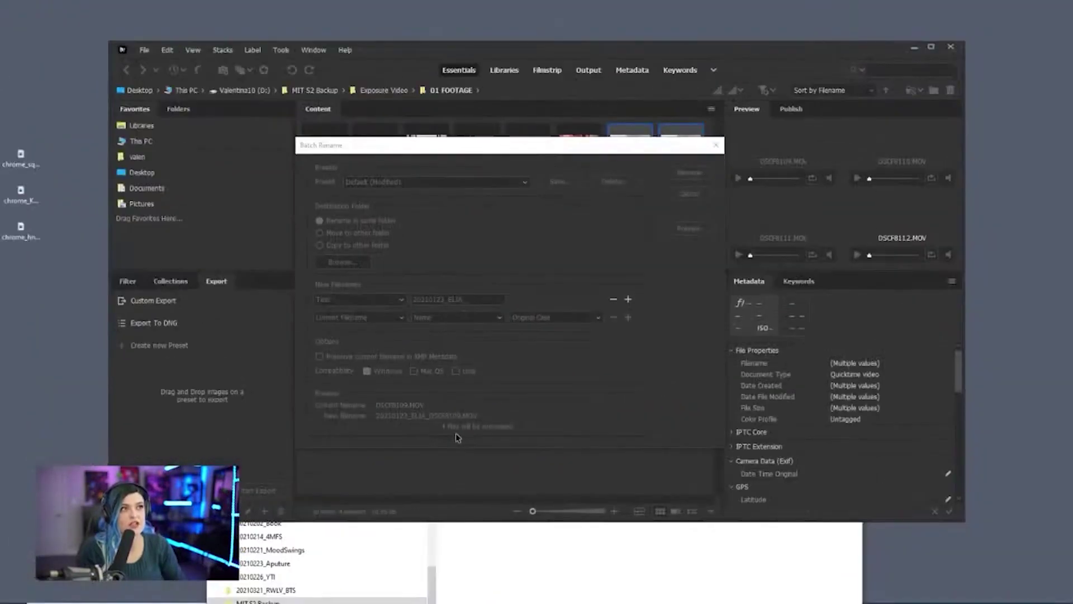
left_click(689, 173)
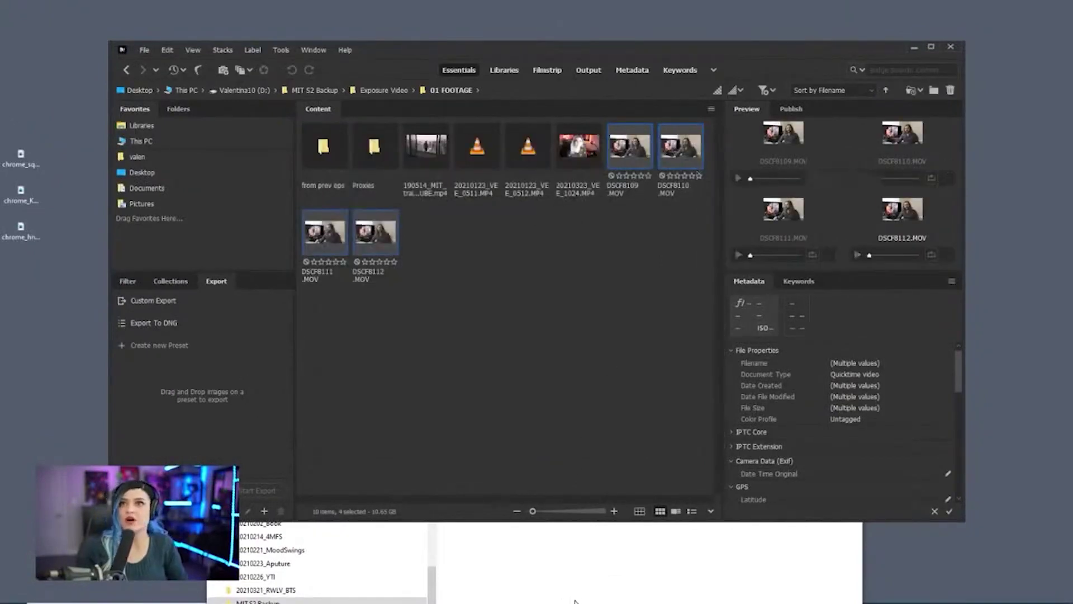
Step: Return to File Explorer to check the clips now named 20210123_ELIA_DSCF8109 through DSCF8112
left_click(590, 588)
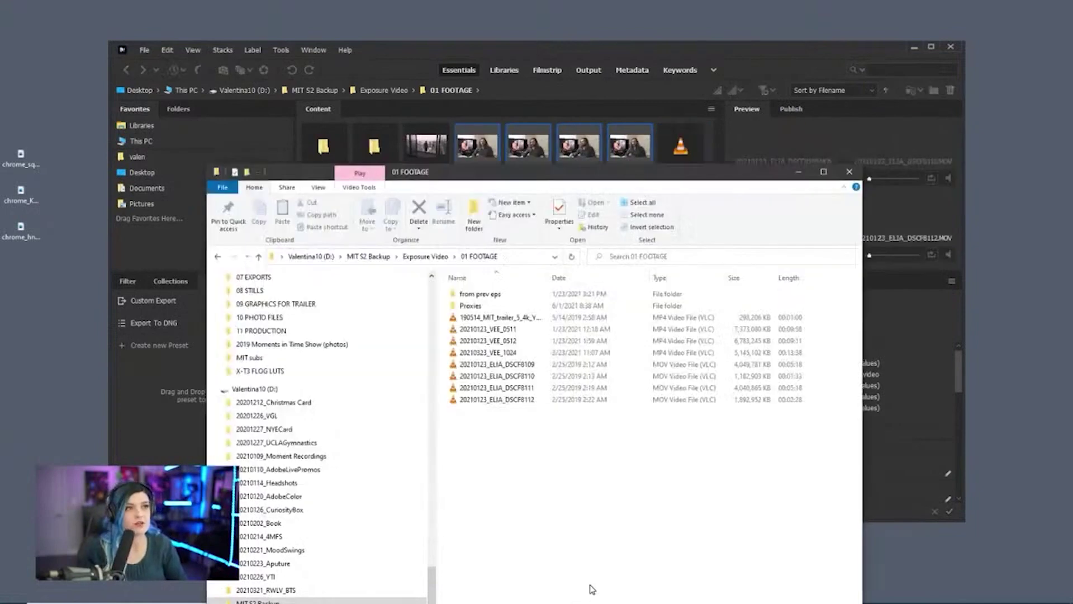